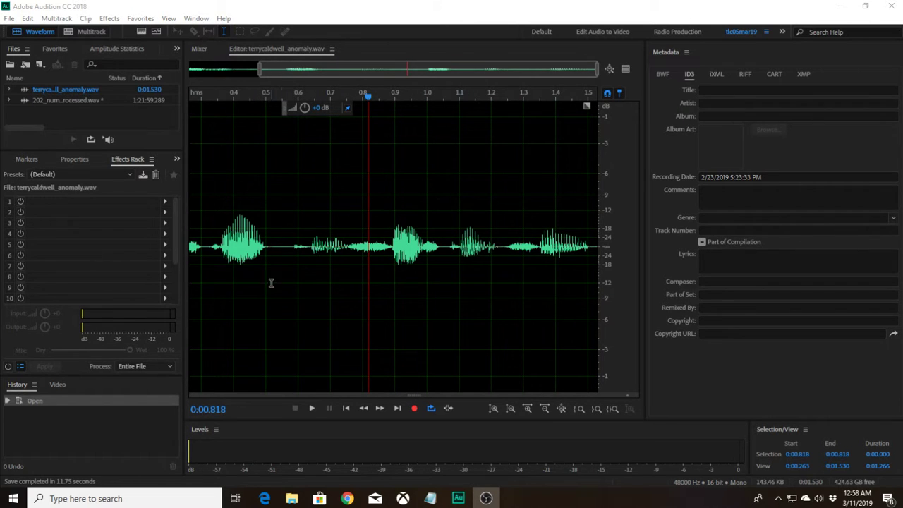
Select the passage from about 0.546 to 1.157 s in the waveform and play it back.
{"action": "left_click_drag", "start_coordinate": [281, 246], "coordinate": [477, 248]}
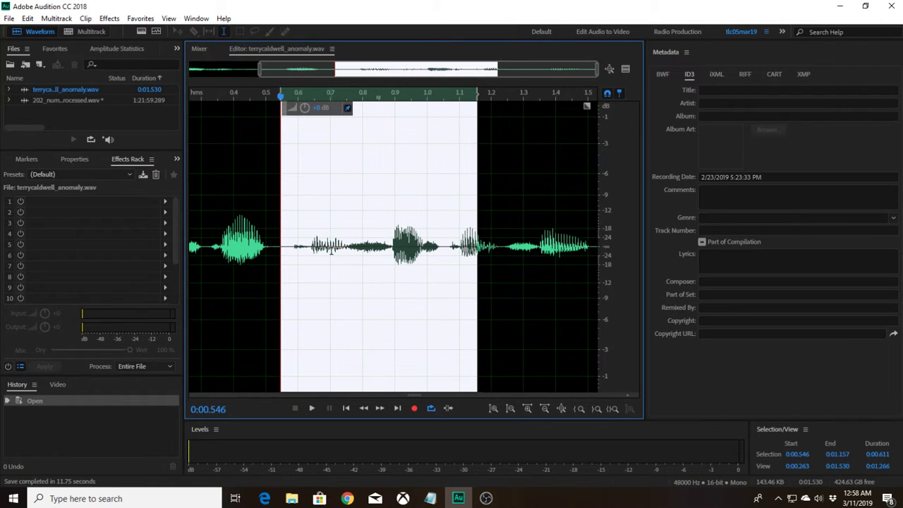
{"action": "left_click", "coordinate": [312, 408]}
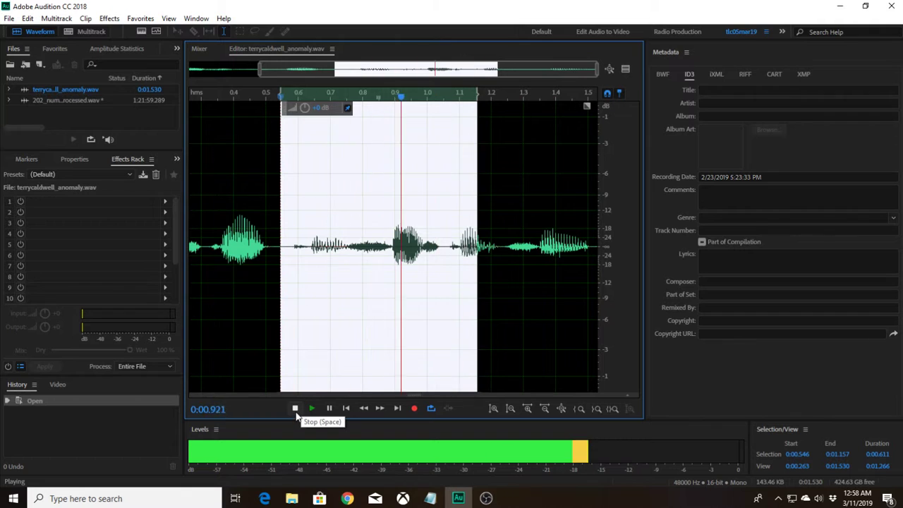
{"action": "left_click", "coordinate": [296, 409]}
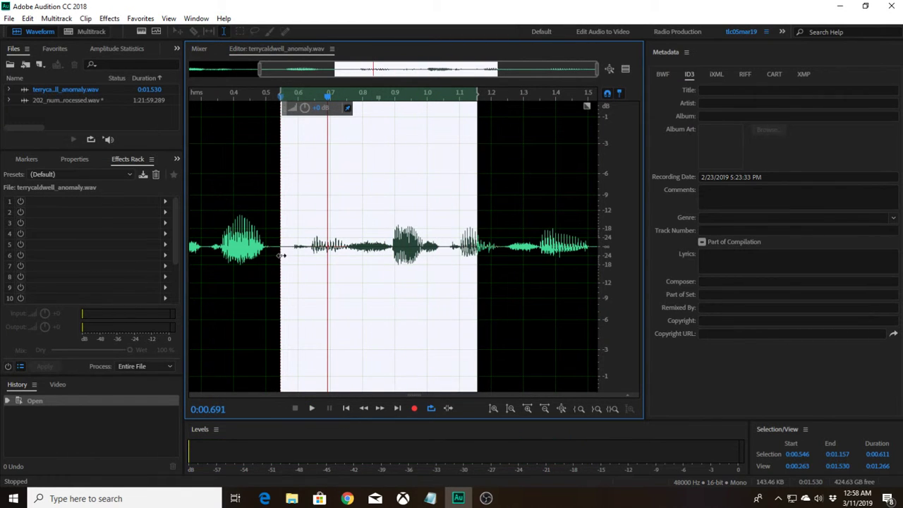
Play the passage with the selection start extended to about 0.324 s and returned to 0.546 s during playback.
{"action": "left_click_drag", "start_coordinate": [282, 255], "coordinate": [209, 267]}
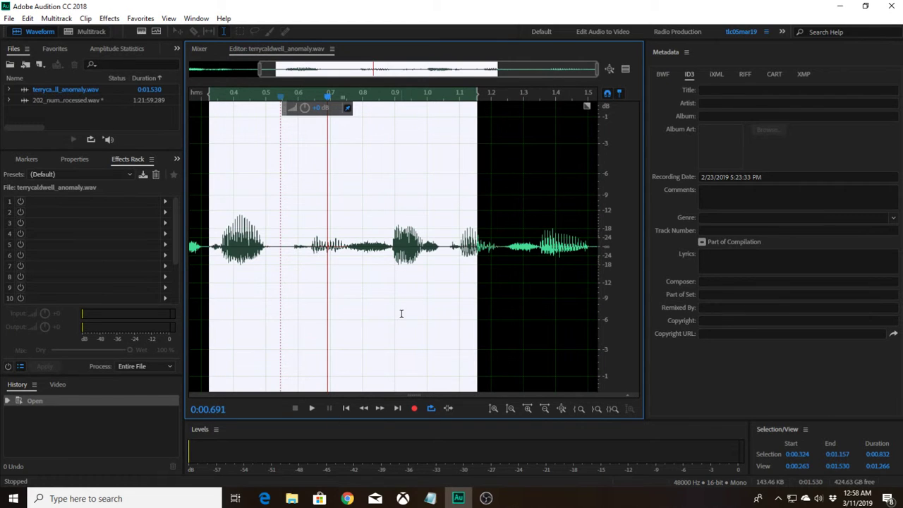
{"action": "left_click", "coordinate": [312, 409]}
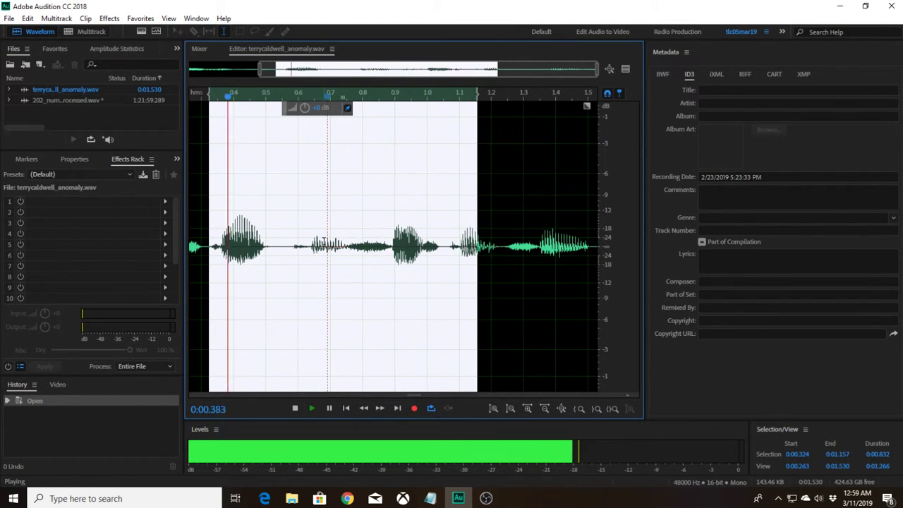
{"action": "left_click_drag", "start_coordinate": [210, 270], "coordinate": [281, 284]}
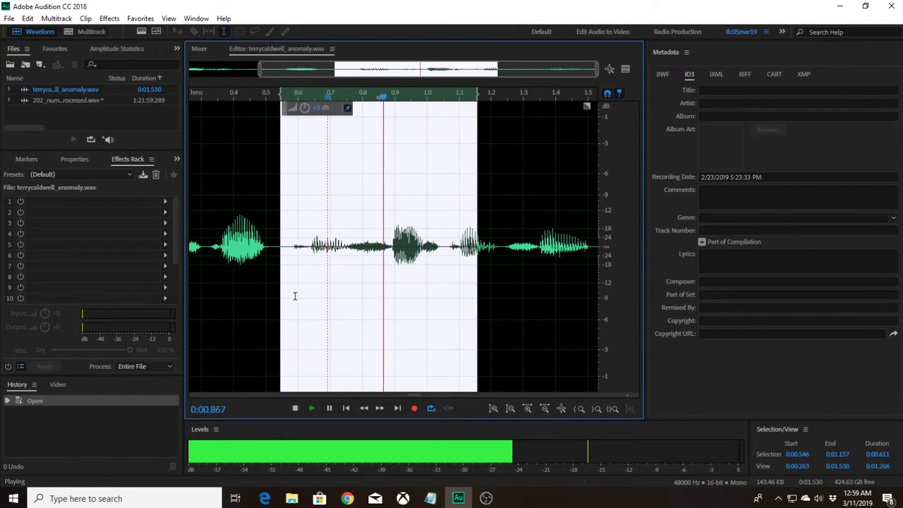
{"action": "left_click", "coordinate": [295, 408]}
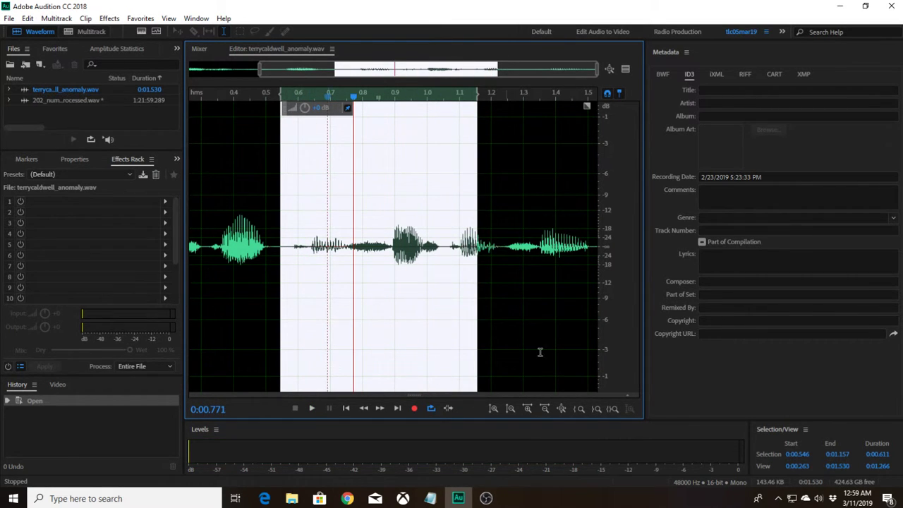
Play the selection narrowed to about 0.360–0.887 s, and extend its end to about 1.100 s.
{"action": "left_click_drag", "start_coordinate": [478, 287], "coordinate": [391, 286]}
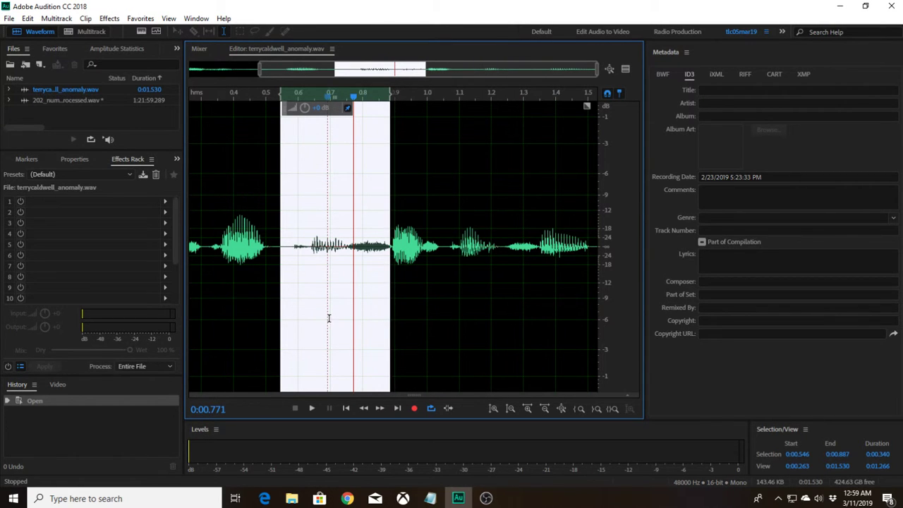
{"action": "left_click_drag", "start_coordinate": [281, 274], "coordinate": [220, 272]}
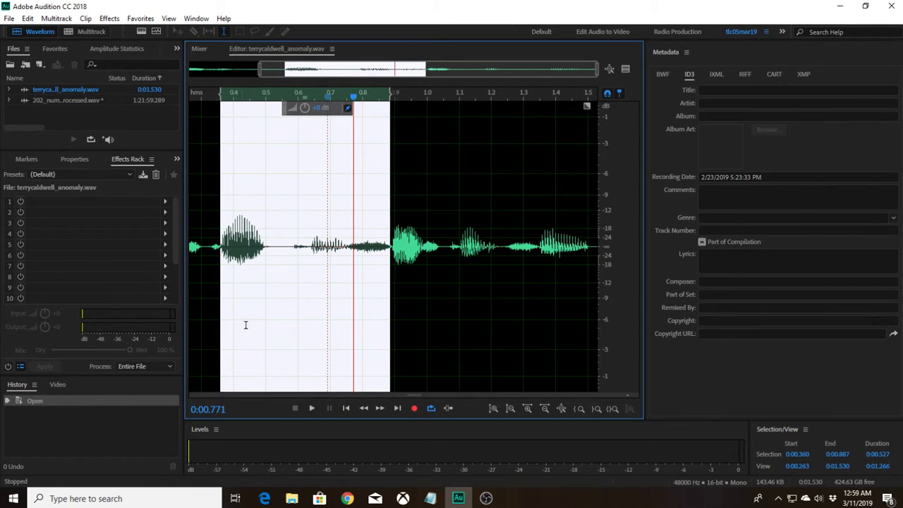
{"action": "left_click", "coordinate": [312, 409]}
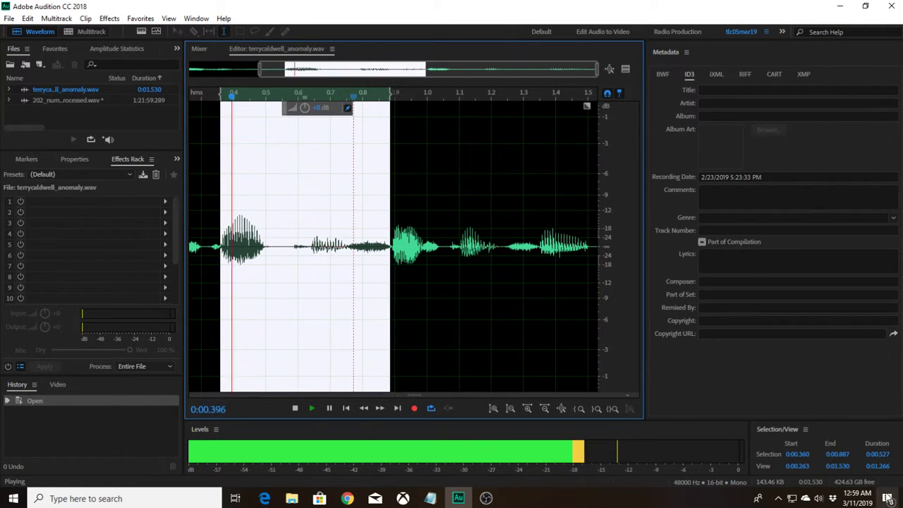
{"action": "left_click", "coordinate": [296, 406]}
{"action": "left_click_drag", "start_coordinate": [387, 283], "coordinate": [455, 280]}
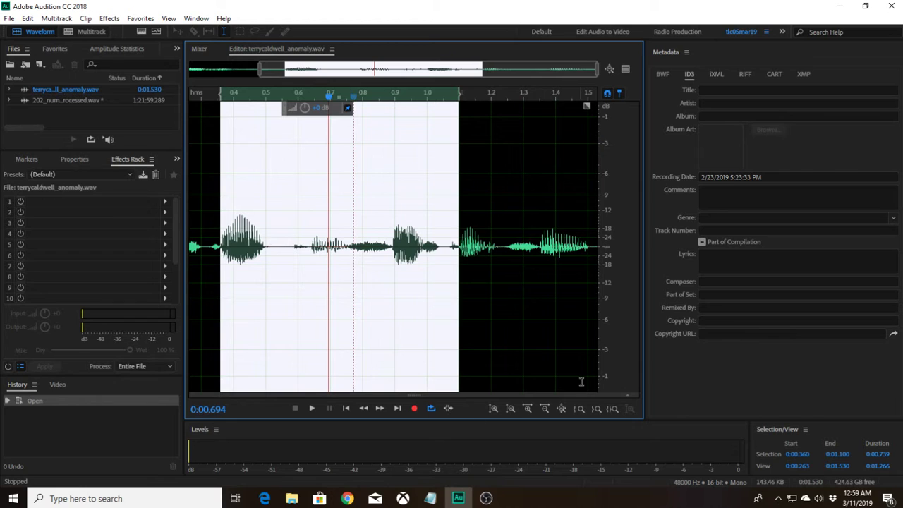
Lower the Windows speaker volume and clear the waveform selection.
{"action": "left_click", "coordinate": [818, 498]}
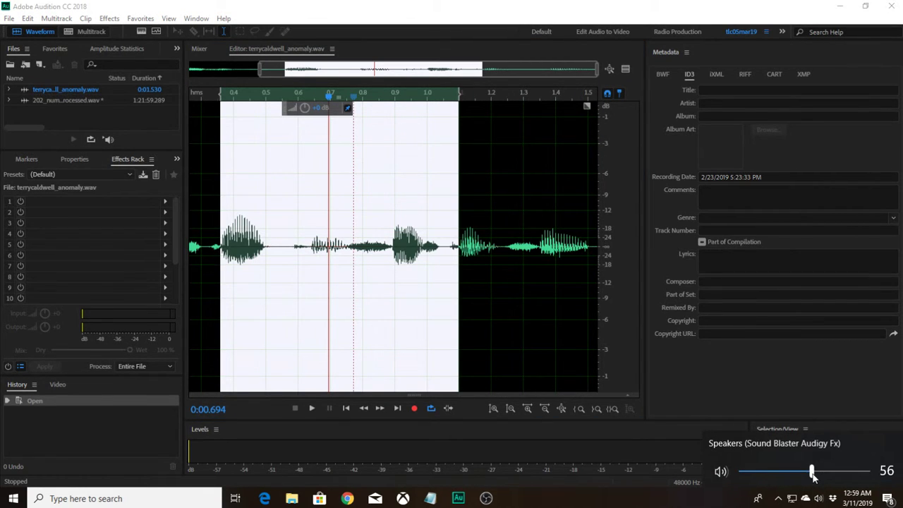
{"action": "left_click_drag", "start_coordinate": [813, 477], "coordinate": [780, 477]}
{"action": "left_click", "coordinate": [278, 228]}
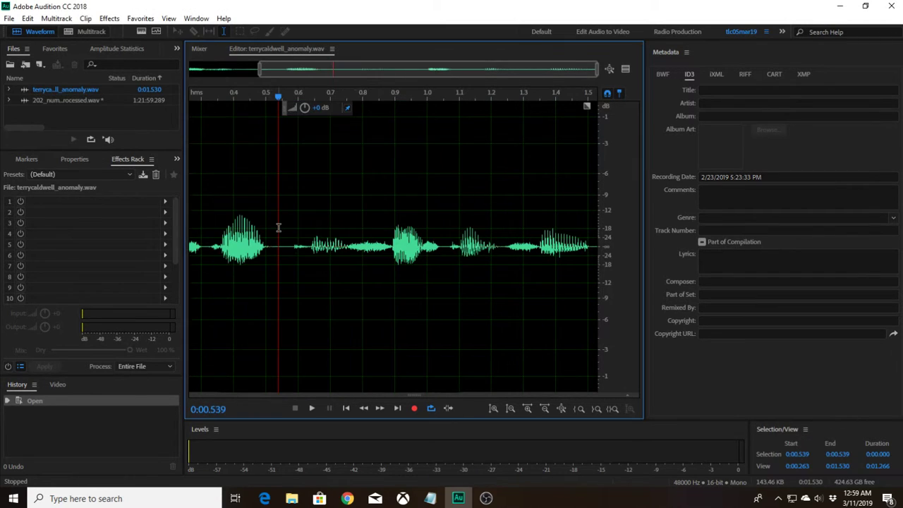
Load the VO_06march19_xc preset into the Effects Rack.
{"action": "left_click", "coordinate": [130, 176]}
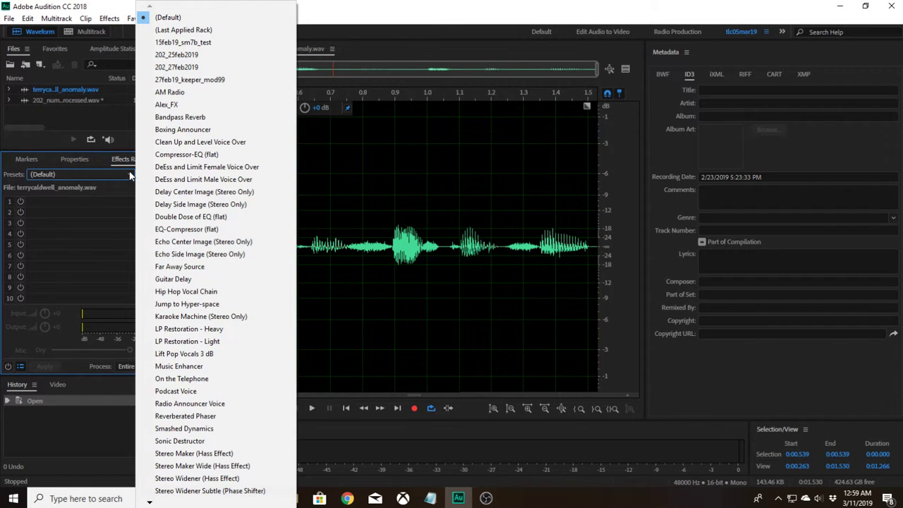
{"action": "mouse_move", "coordinate": [150, 503]}
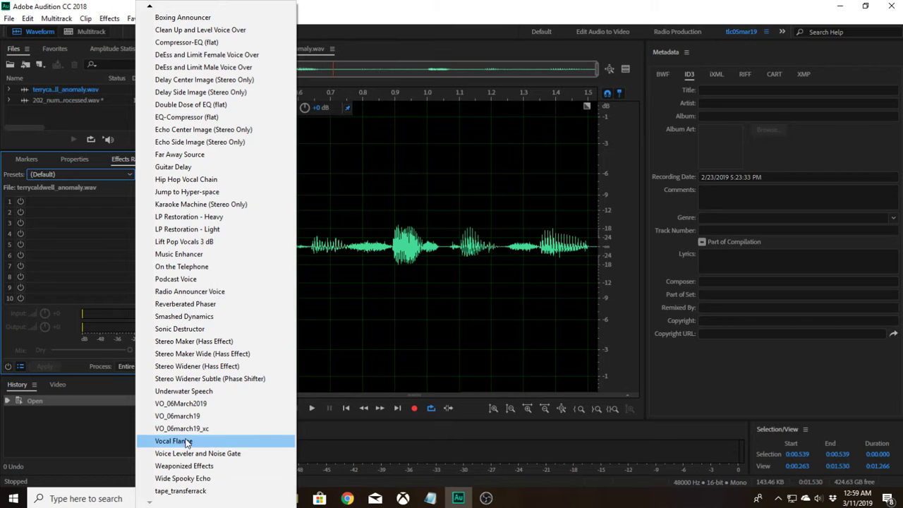
{"action": "left_click", "coordinate": [205, 429]}
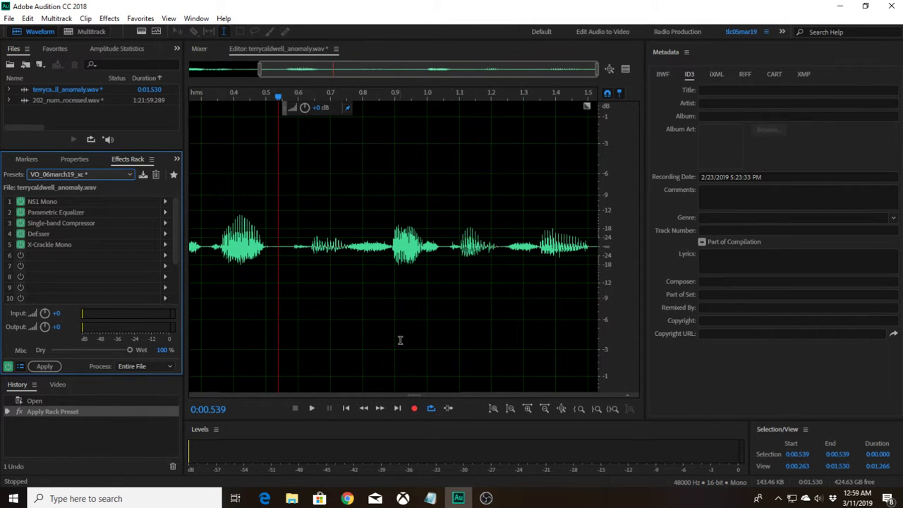
Play the passage from about 0.530 to 1.124 s with the rack effects on, extend its start to 0.300 s during playback, and clear the selection.
{"action": "left_click_drag", "start_coordinate": [275, 244], "coordinate": [467, 244]}
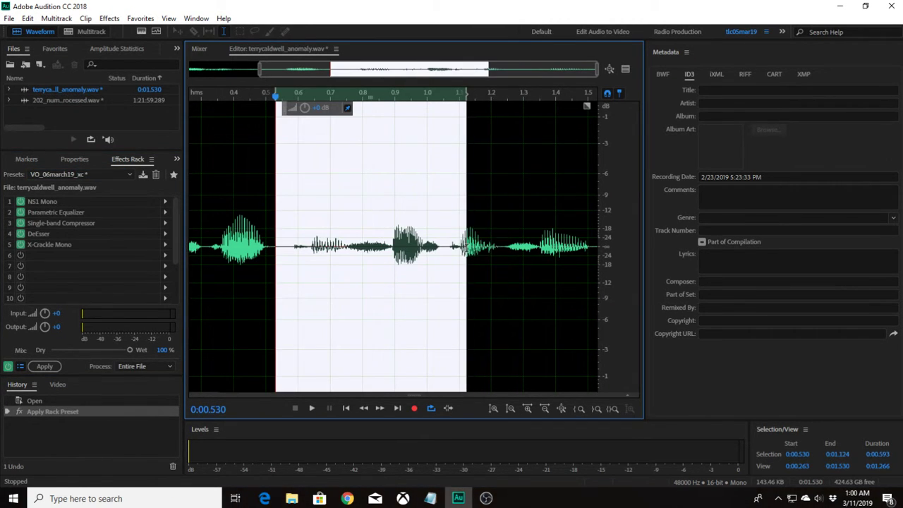
{"action": "left_click", "coordinate": [312, 409]}
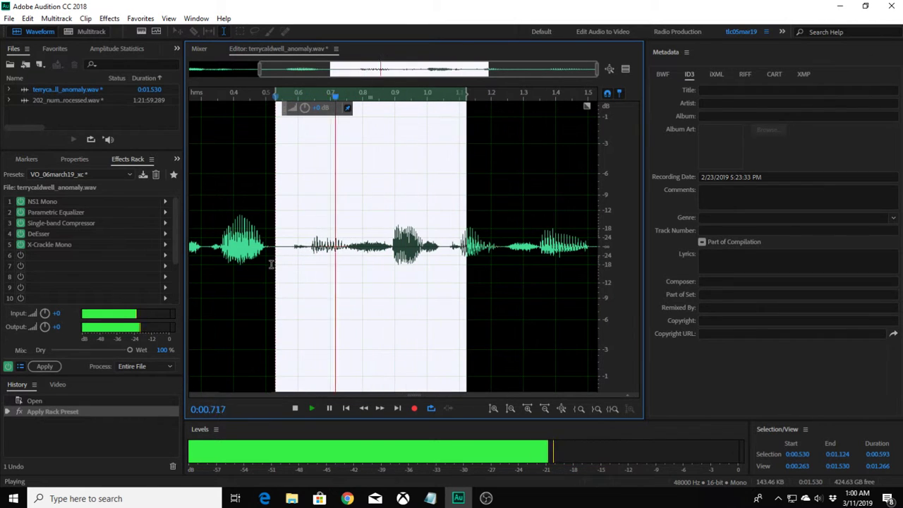
{"action": "left_click_drag", "start_coordinate": [276, 250], "coordinate": [202, 281]}
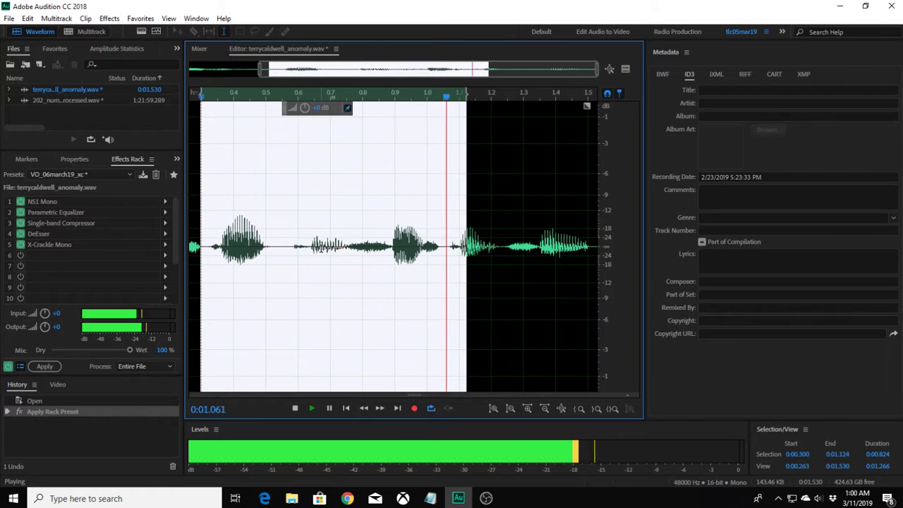
{"action": "left_click", "coordinate": [295, 408]}
{"action": "left_click", "coordinate": [305, 293]}
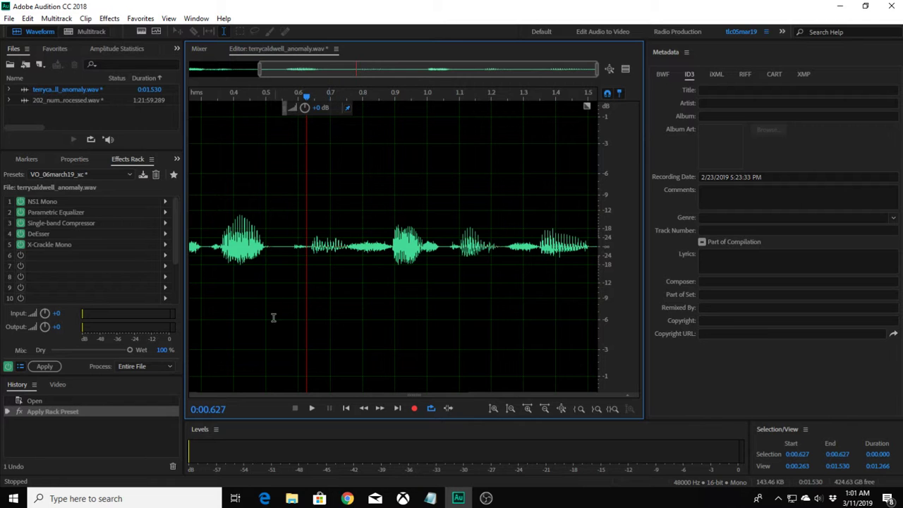
Highlight the passages from about 0.577 to 1.240 s and from 0.356 to 1.043 s for inspection, clearing each selection.
{"action": "left_click", "coordinate": [291, 247]}
{"action": "left_click_drag", "start_coordinate": [291, 247], "coordinate": [504, 264]}
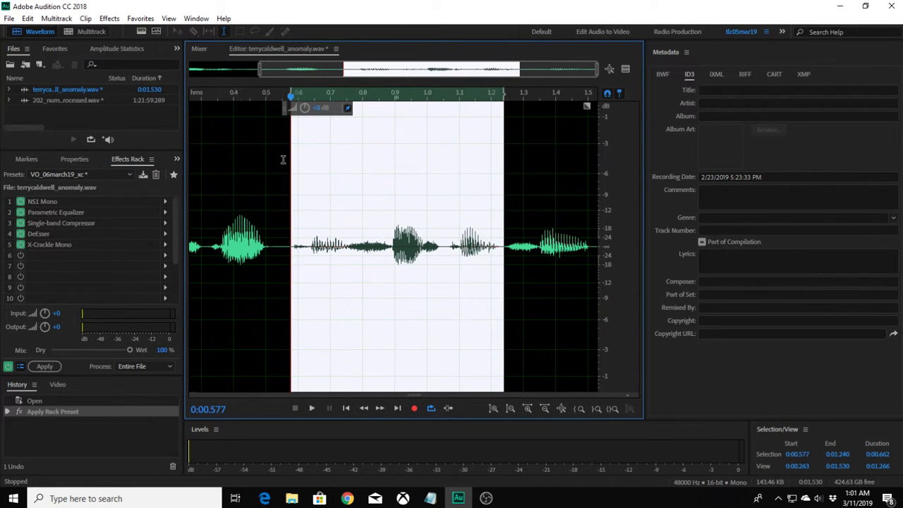
{"action": "left_click", "coordinate": [377, 226]}
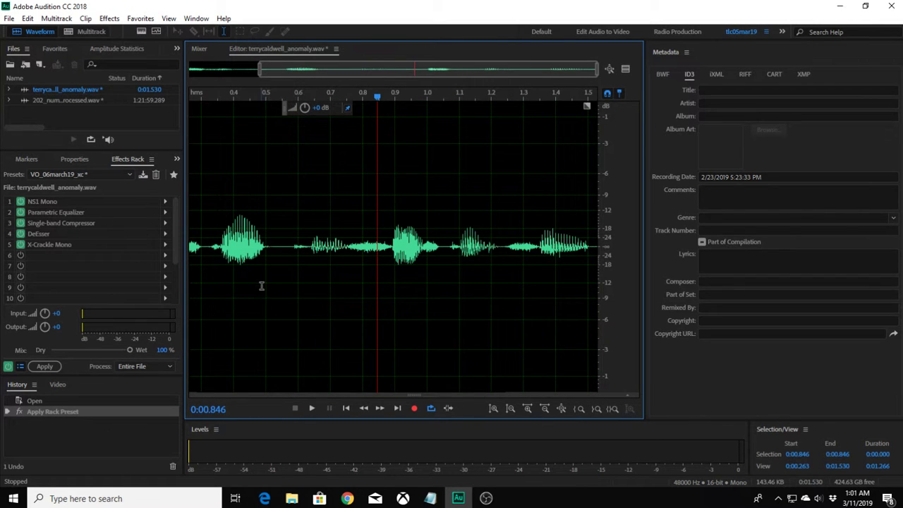
{"action": "left_click", "coordinate": [286, 238]}
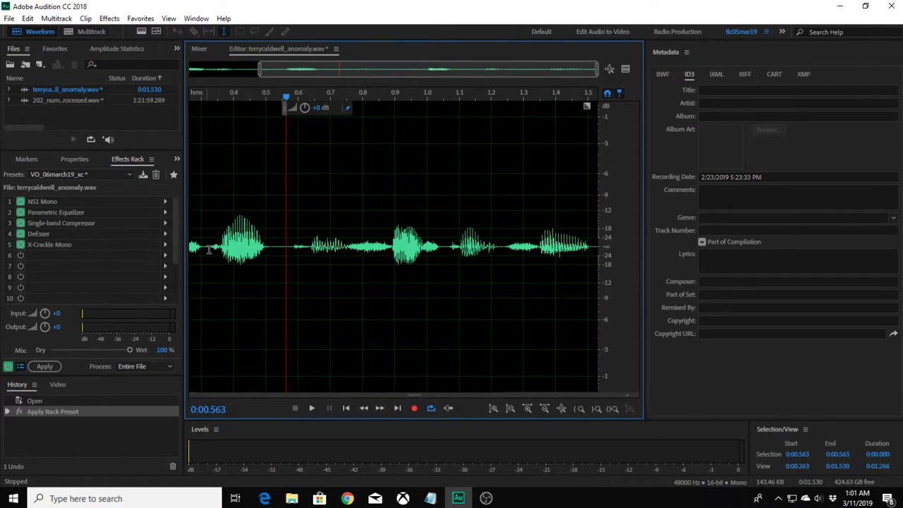
{"action": "left_click_drag", "start_coordinate": [220, 245], "coordinate": [440, 273]}
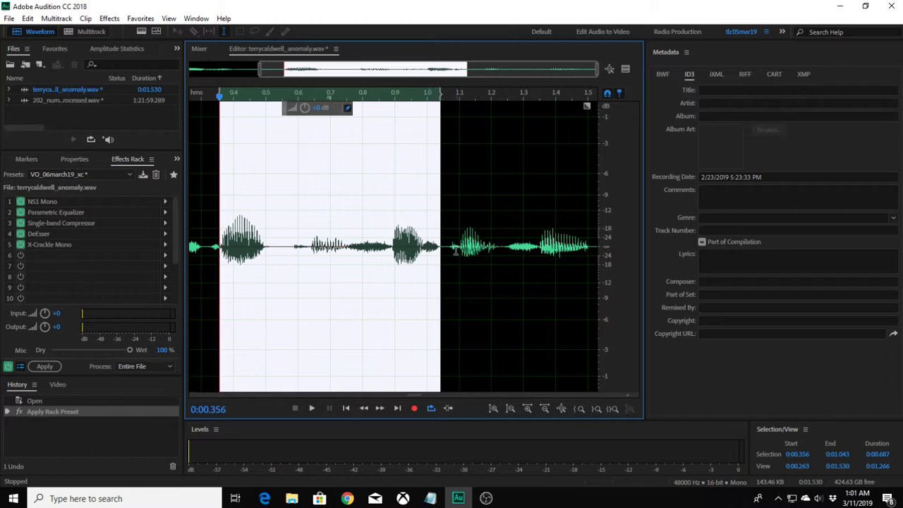
{"action": "left_click", "coordinate": [301, 256]}
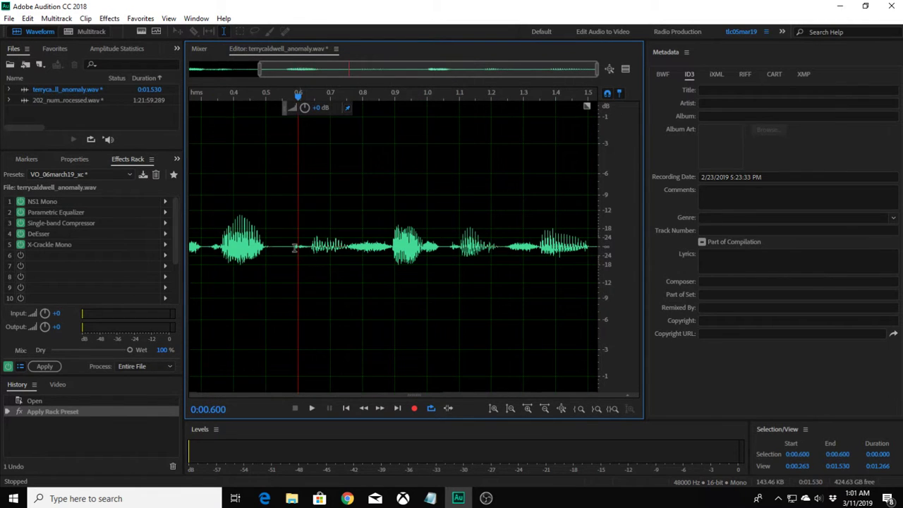
Select the quiet word from about 0.600 to 0.781 s, play it back, and clear the selection.
{"action": "left_click_drag", "start_coordinate": [288, 246], "coordinate": [356, 257]}
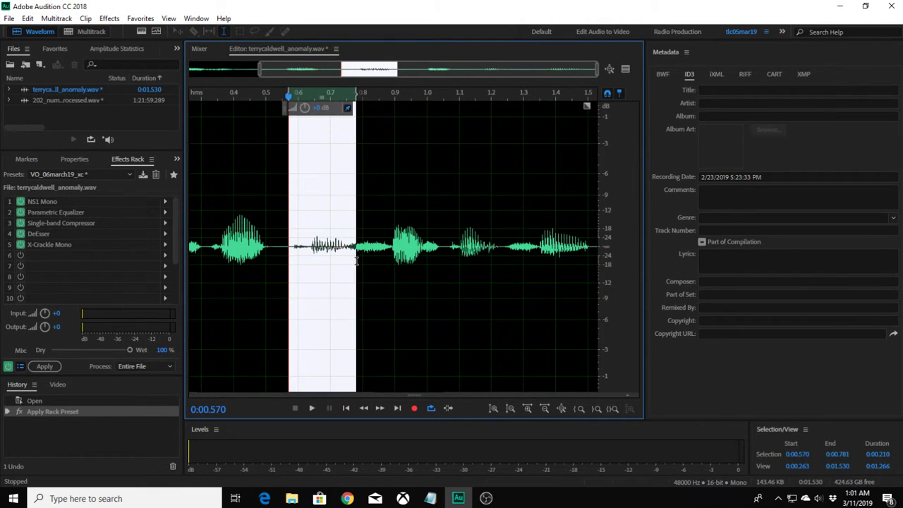
{"action": "left_click_drag", "start_coordinate": [288, 251], "coordinate": [297, 253]}
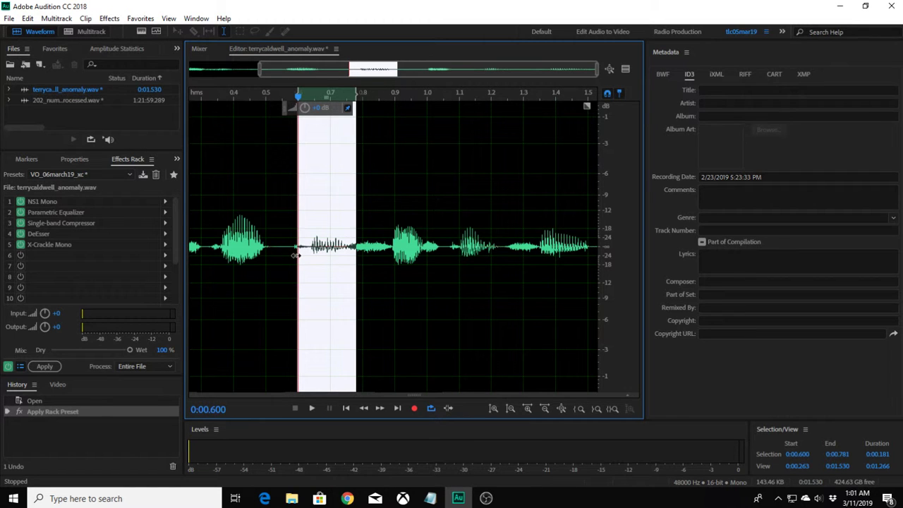
{"action": "left_click", "coordinate": [313, 408]}
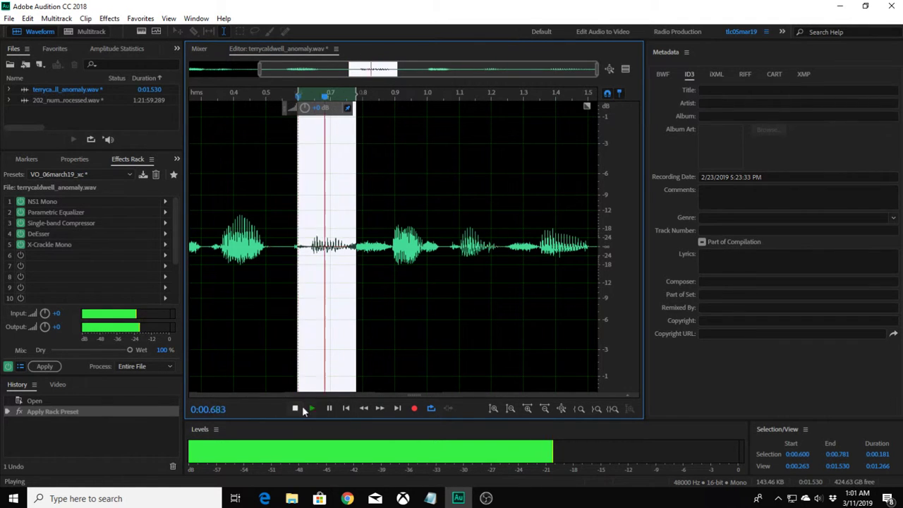
{"action": "left_click", "coordinate": [295, 409]}
{"action": "left_click", "coordinate": [408, 293]}
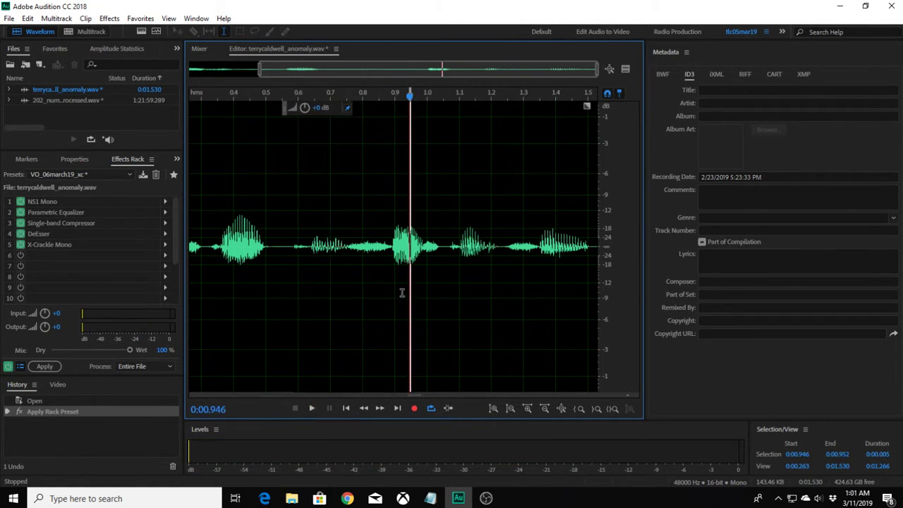
Select the phrase from about 0.367 to 1.500 s and play it back with the rack effects on.
{"action": "left_click", "coordinate": [288, 244]}
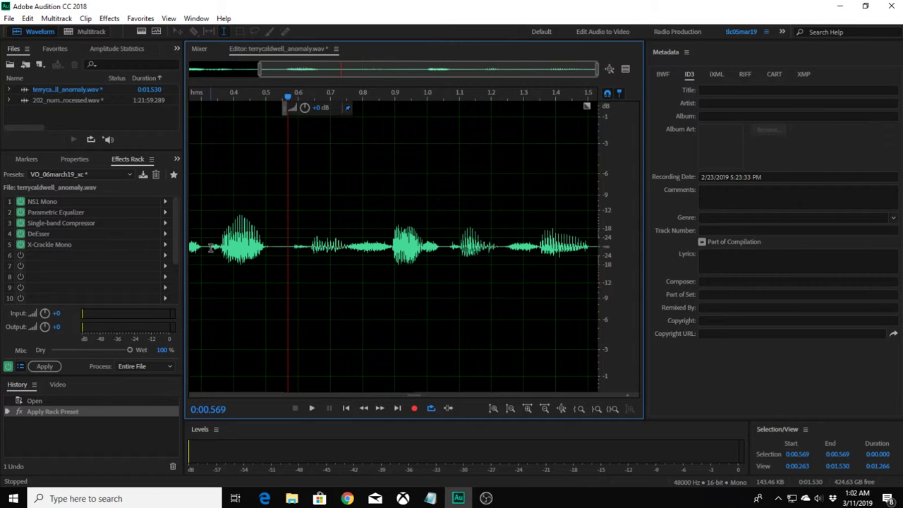
{"action": "left_click_drag", "start_coordinate": [223, 293], "coordinate": [587, 293]}
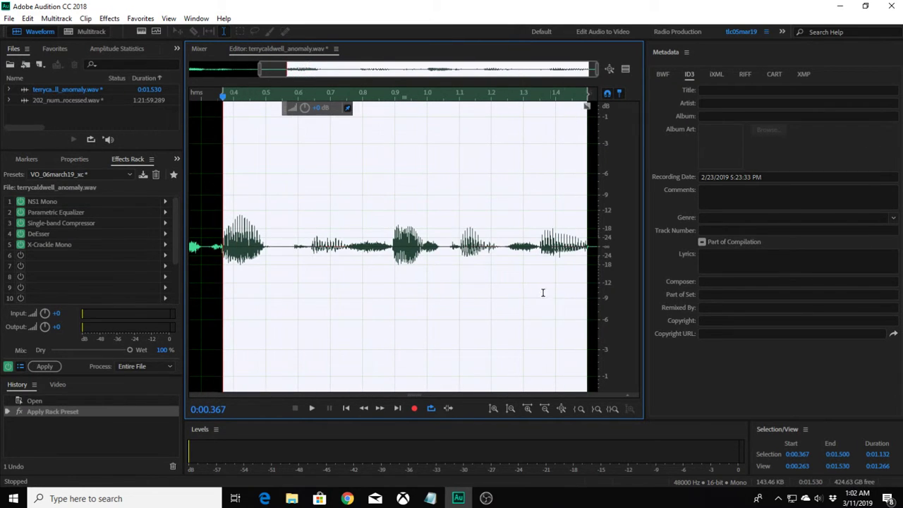
{"action": "left_click", "coordinate": [311, 409]}
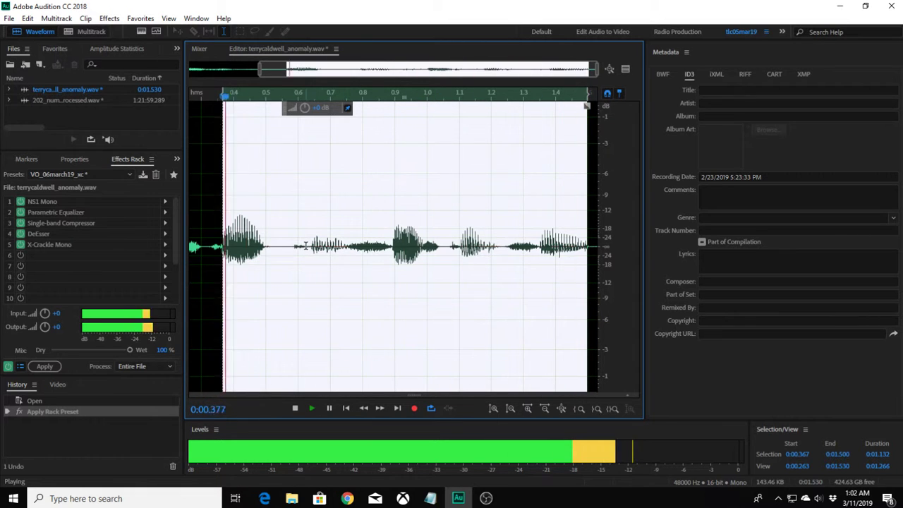
{"action": "left_click", "coordinate": [300, 408]}
Highlight the passage from about 0.600 to 1.000 s, and clear the selection with the whole clip in view.
{"action": "left_click", "coordinate": [316, 249]}
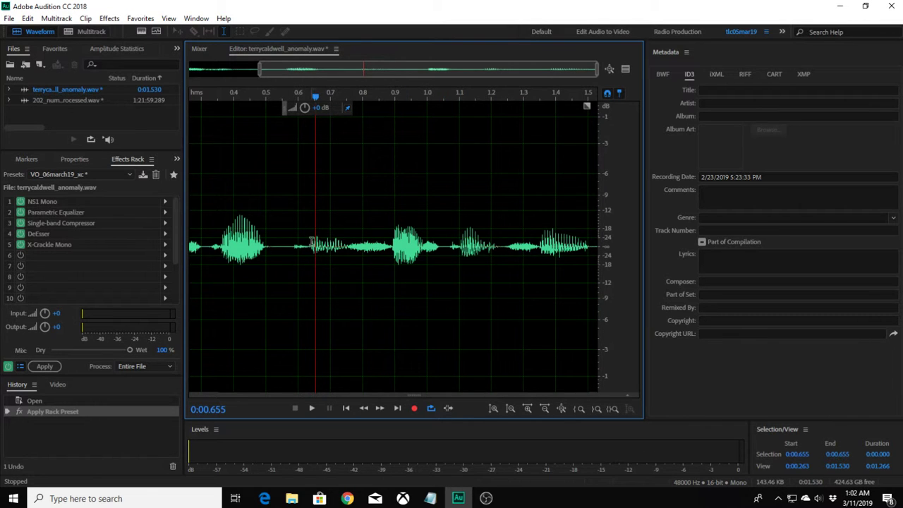
{"action": "left_click_drag", "start_coordinate": [298, 245], "coordinate": [428, 247]}
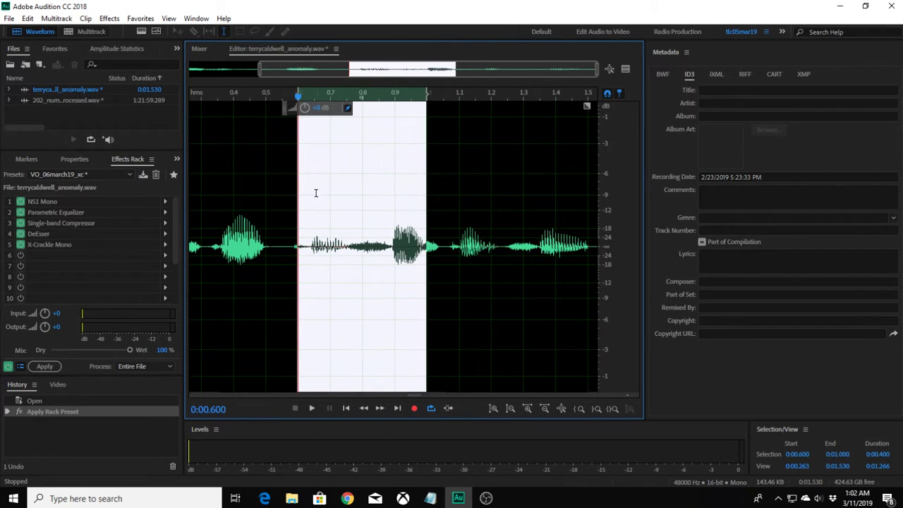
{"action": "left_click", "coordinate": [287, 223]}
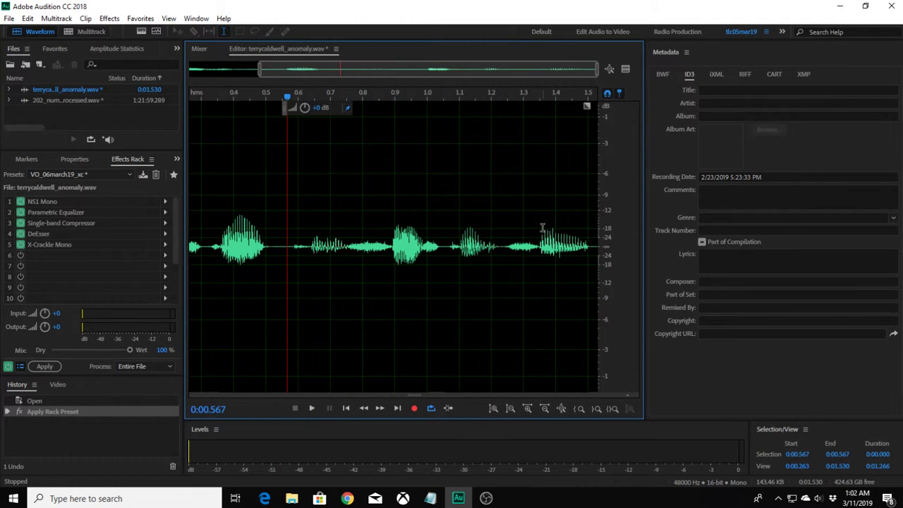
{"action": "scroll", "coordinate": [459, 303], "scroll_direction": "up", "scroll_amount": 2}
{"action": "scroll", "coordinate": [456, 314], "scroll_direction": "down", "scroll_amount": 3}
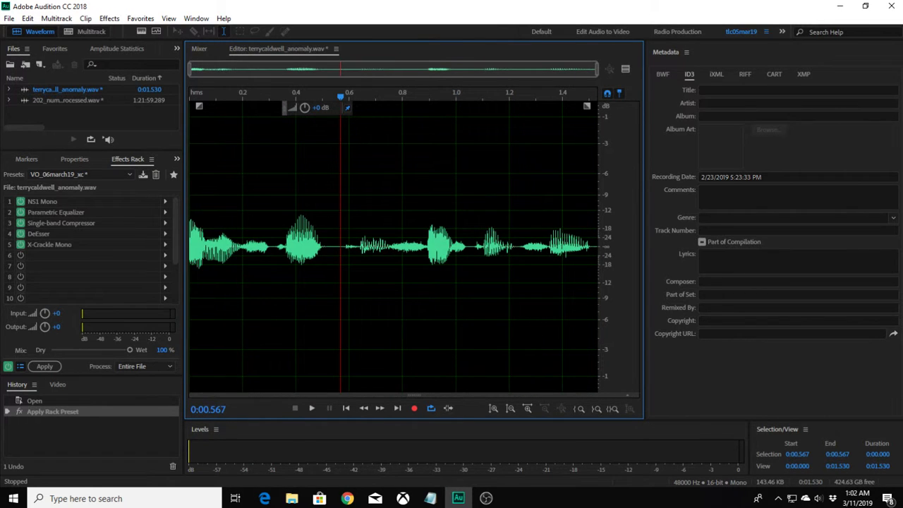